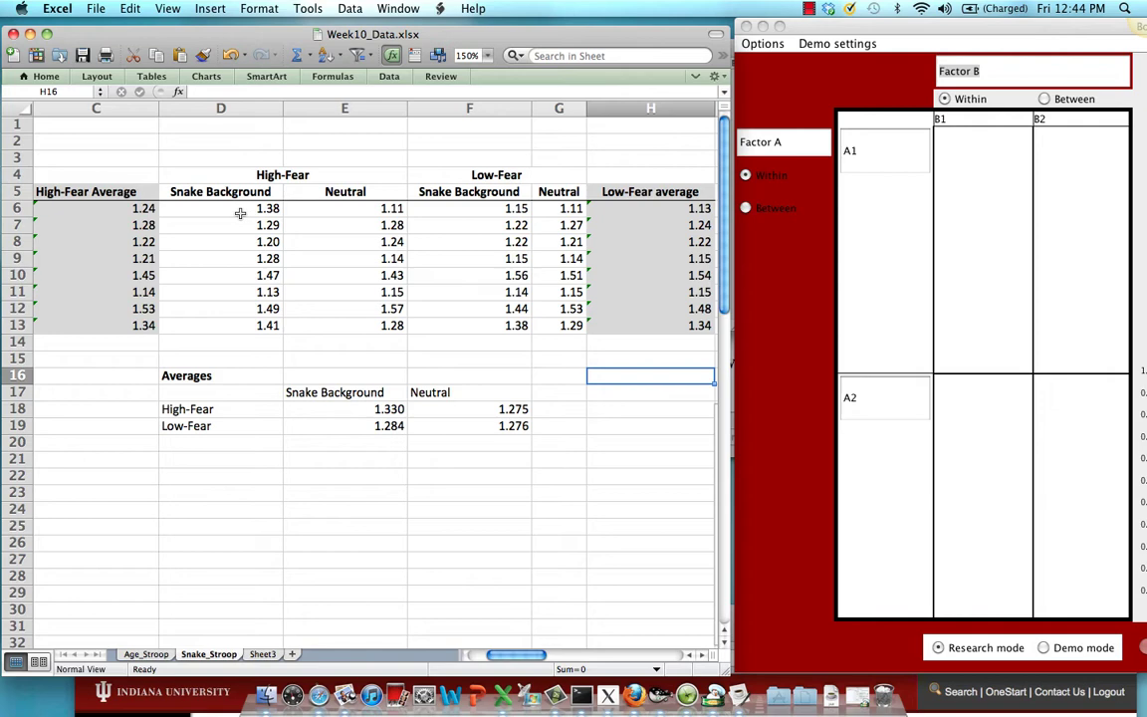
Review the Snake Background and Neutral data columns for the High-Fear and Low-Fear groups, rows 6 to 13
left_click_drag(240, 212, 238, 320)
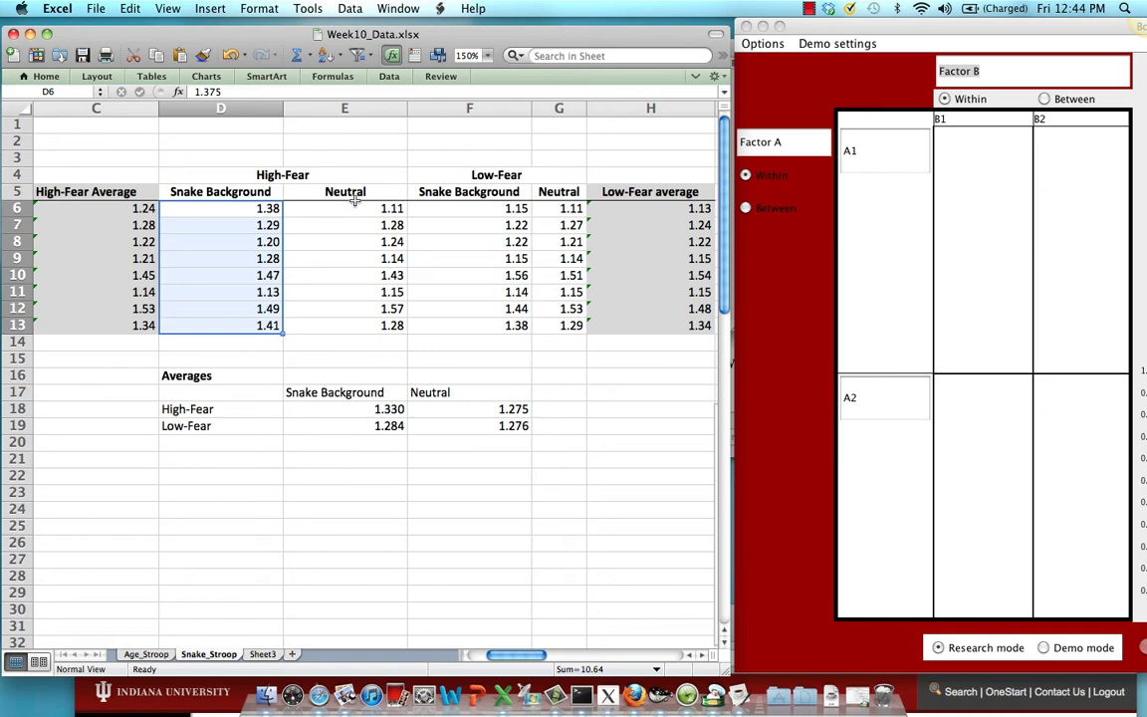
left_click_drag(356, 208, 302, 326)
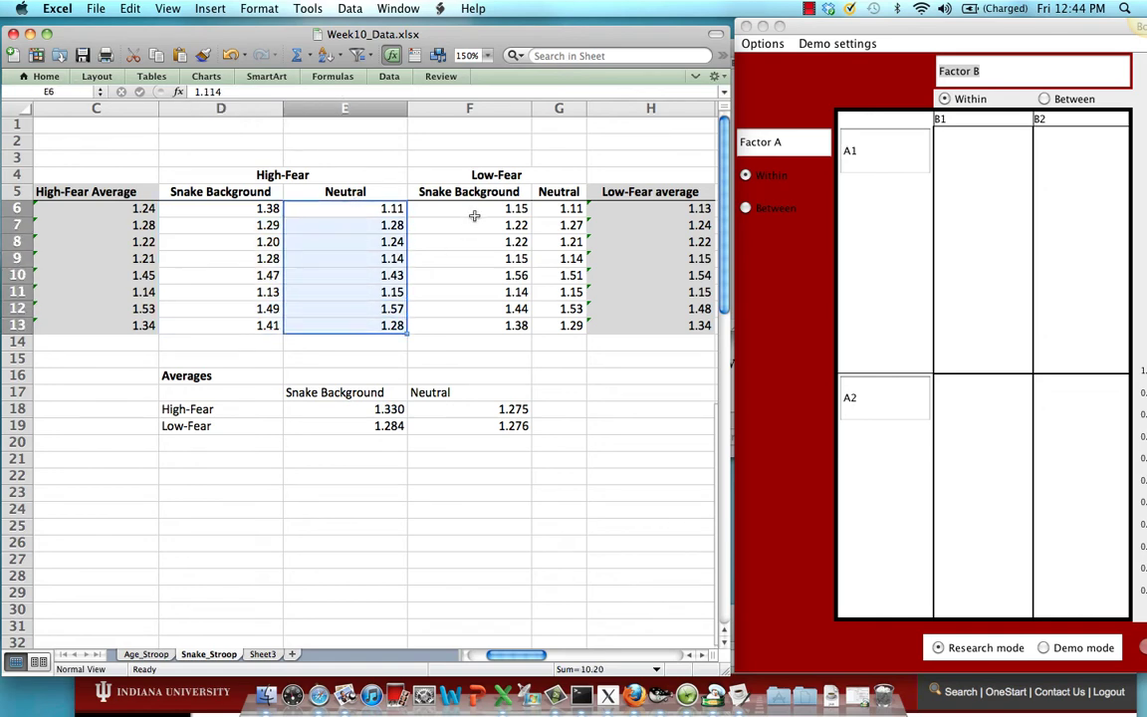
left_click_drag(474, 216, 476, 319)
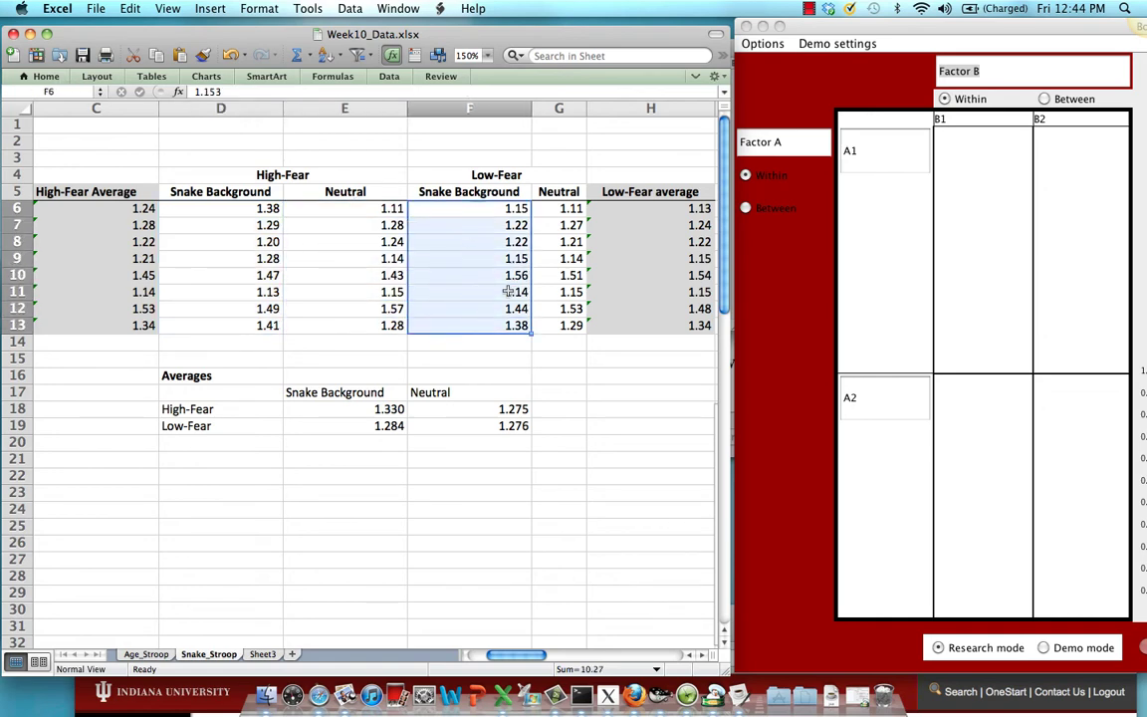
left_click_drag(570, 209, 562, 318)
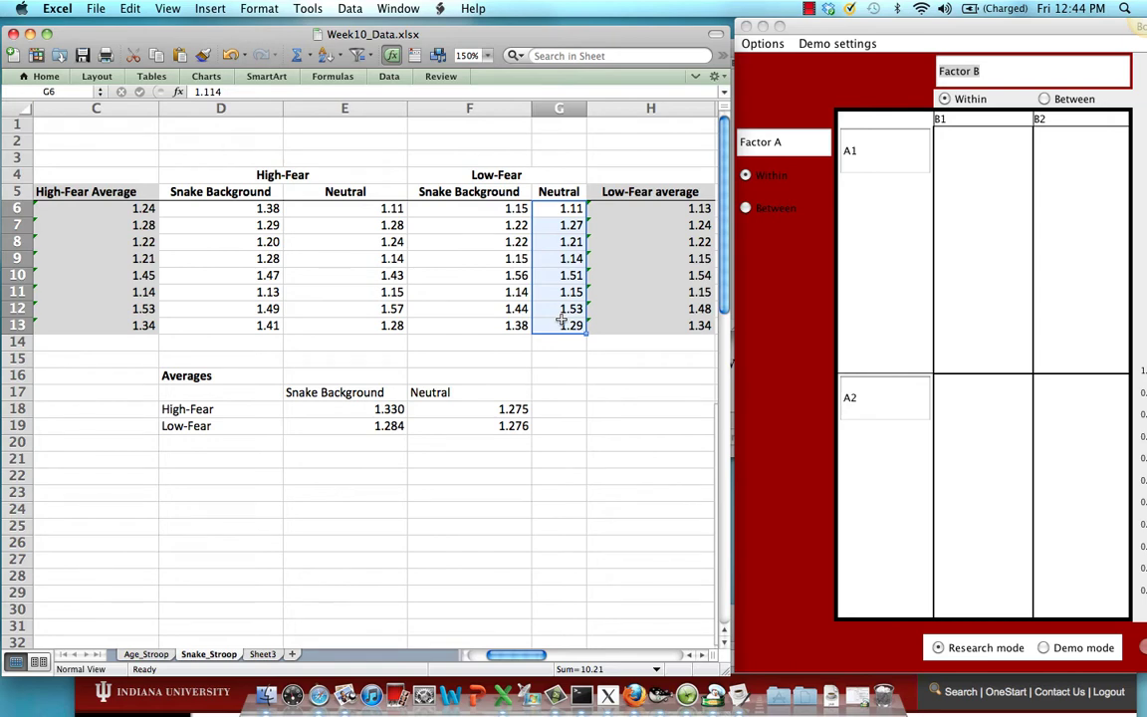
left_click(359, 158)
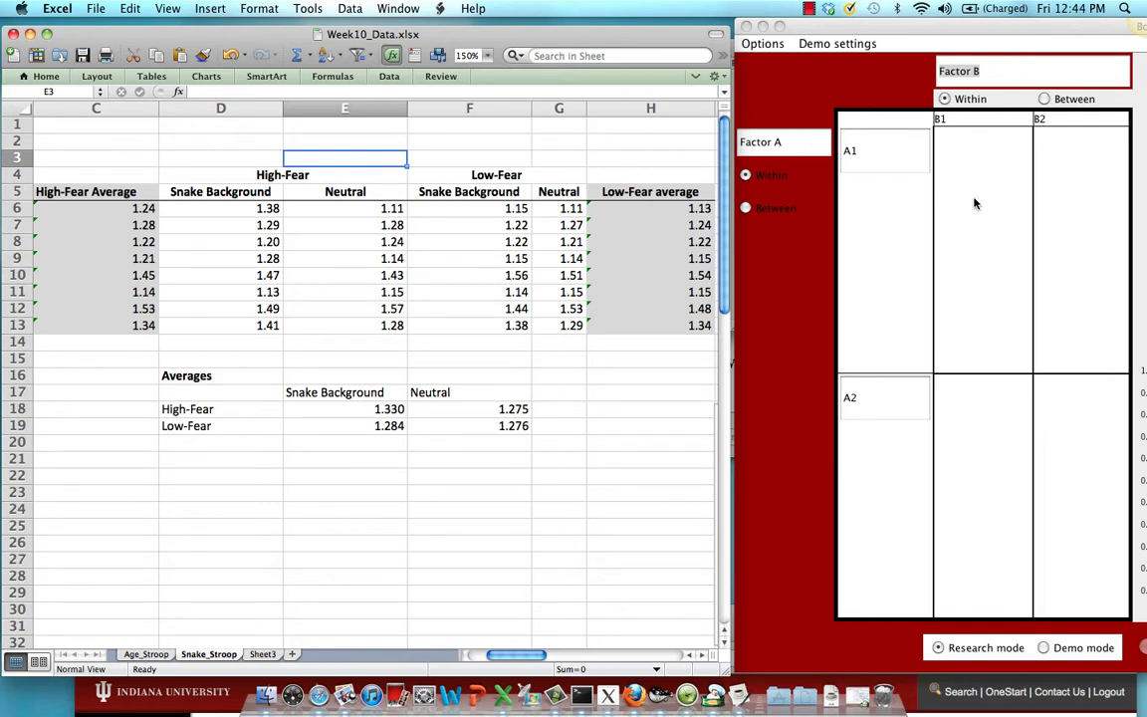
Switch to the bootstrapping app and rename Factor A as Condition
left_click(799, 145)
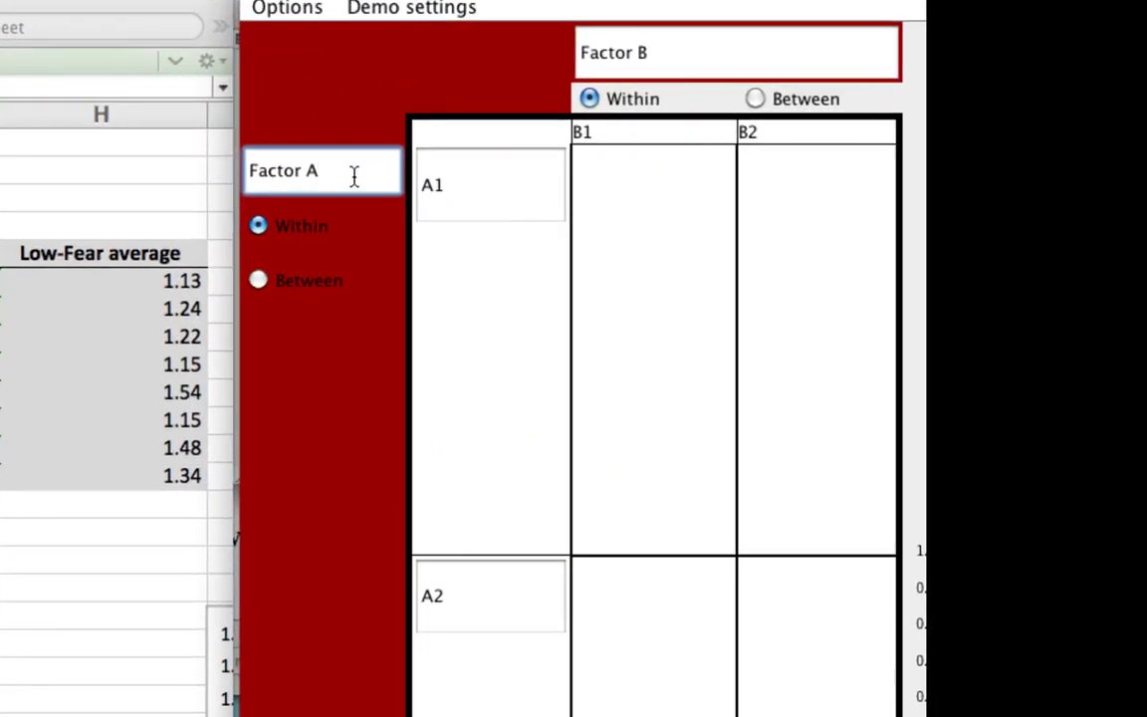
left_click_drag(354, 175, 179, 158)
type("Condition")
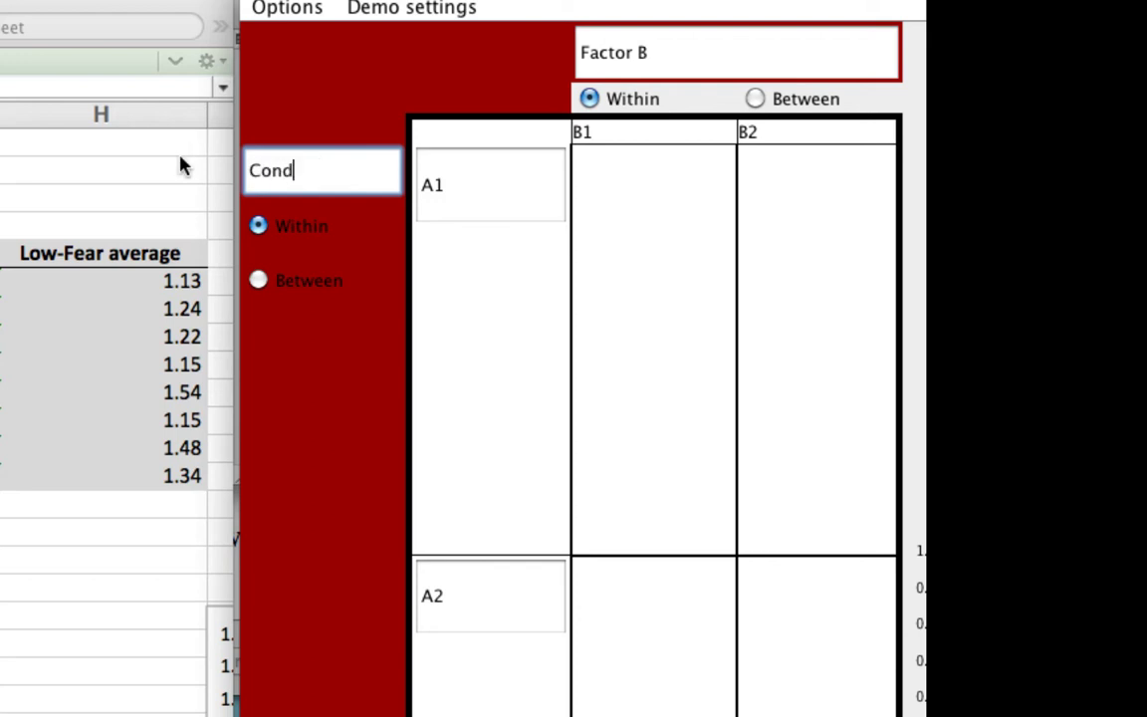
Name the two levels of the Condition factor Snake Background and Neutral
double_click(506, 194)
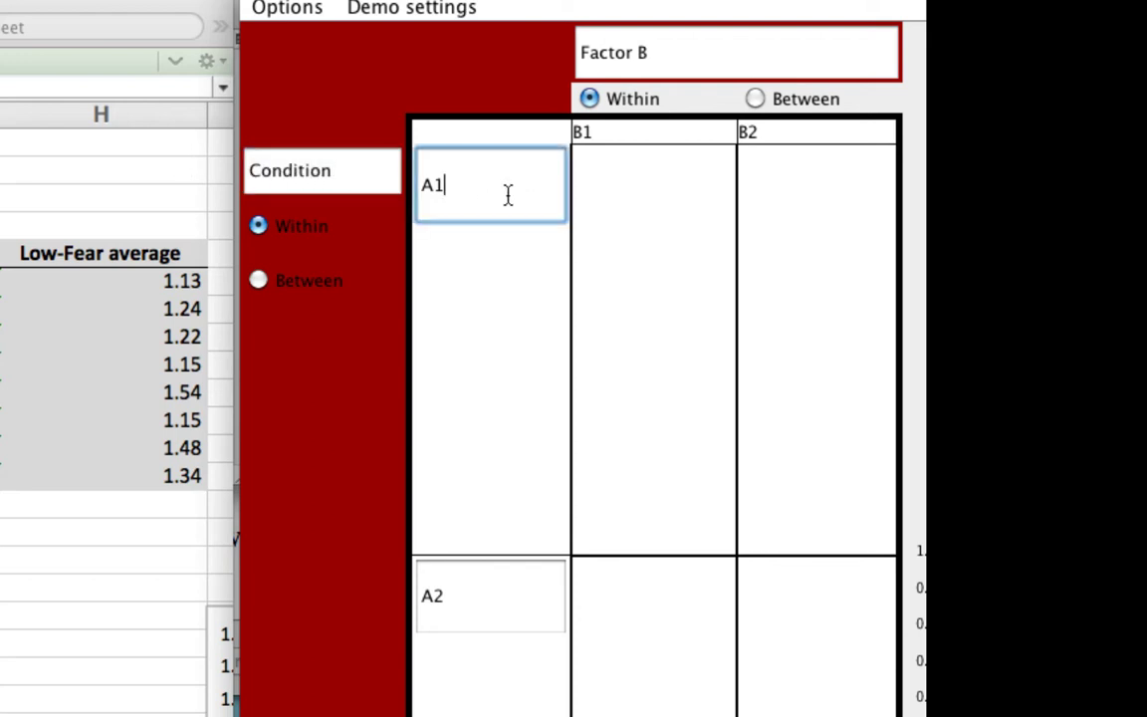
type("Snkae")
key("BackSpace")
key("BackSpace")
key("BackSpace")
type("ake Background")
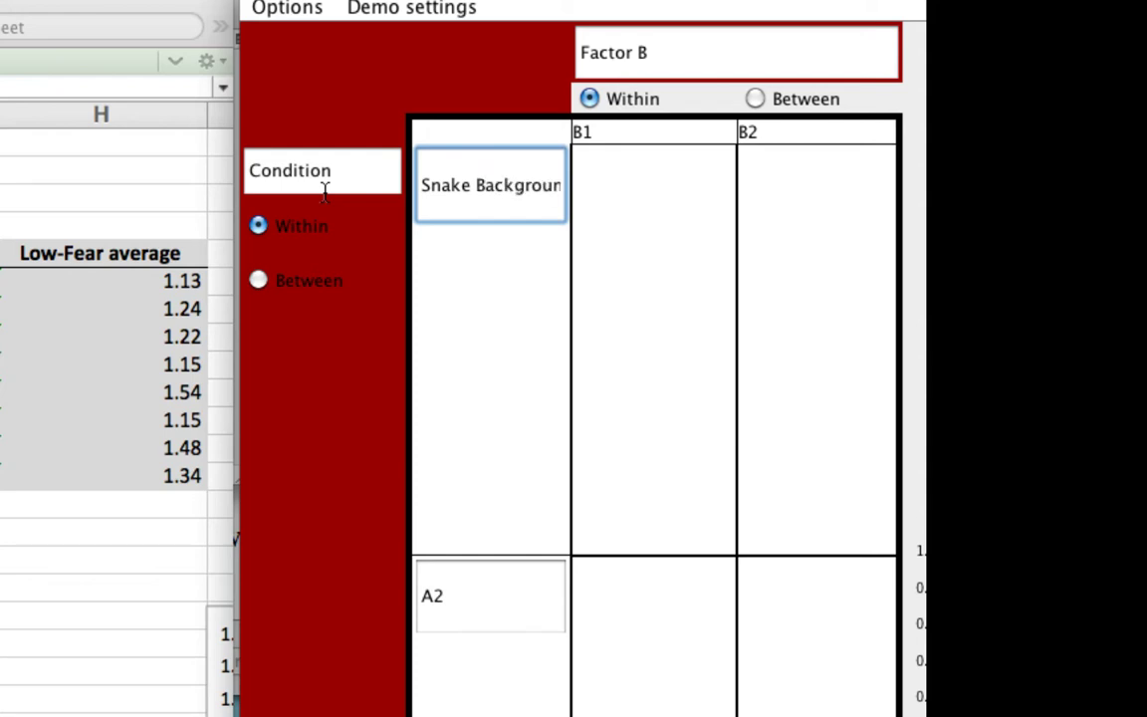
left_click(481, 625)
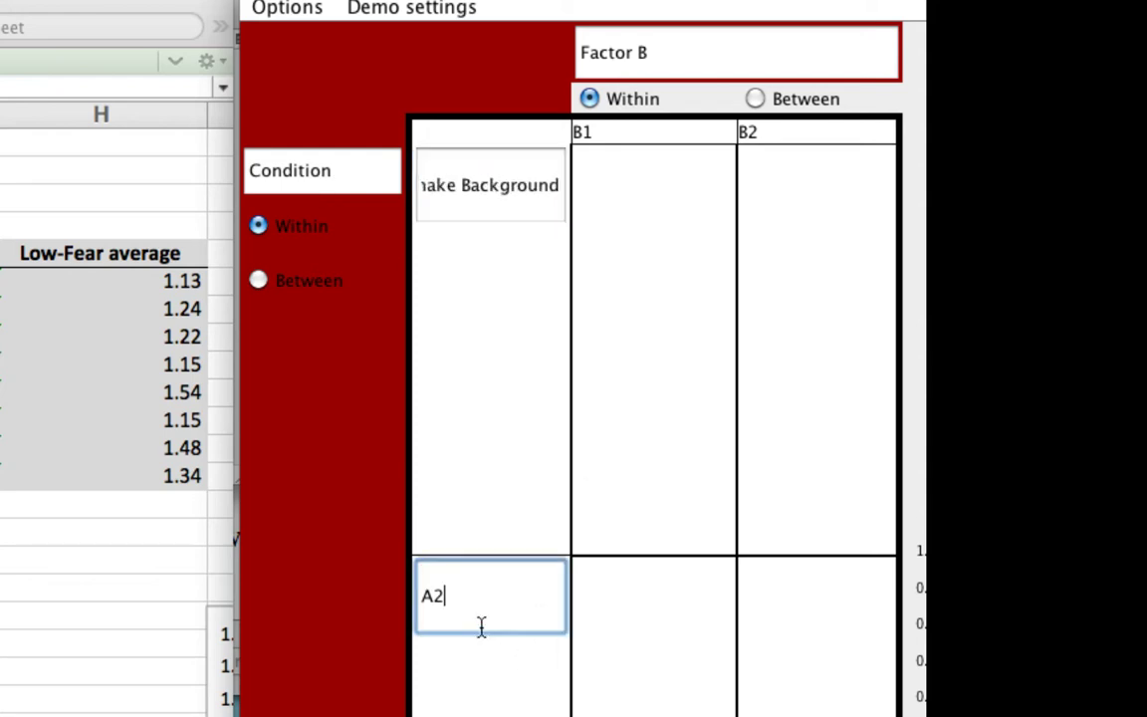
double_click(479, 623)
type("Neutral")
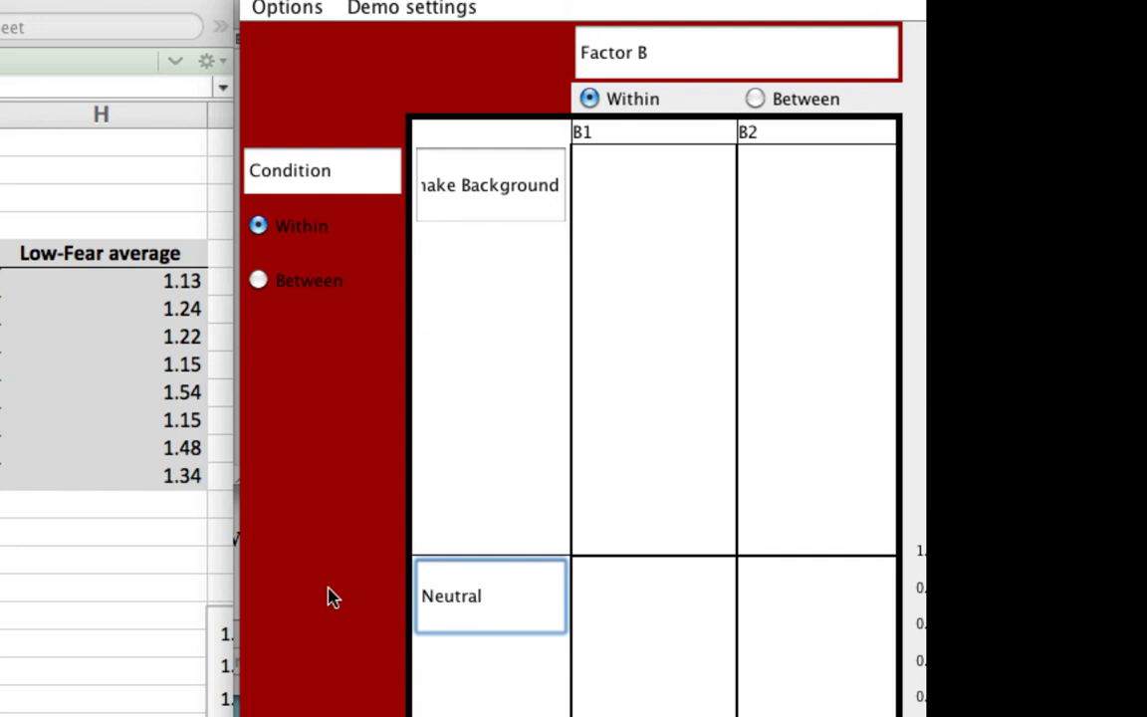
Rename Factor B as Fear and make it a Between factor
left_click(671, 63)
left_click_drag(670, 64, 517, 44)
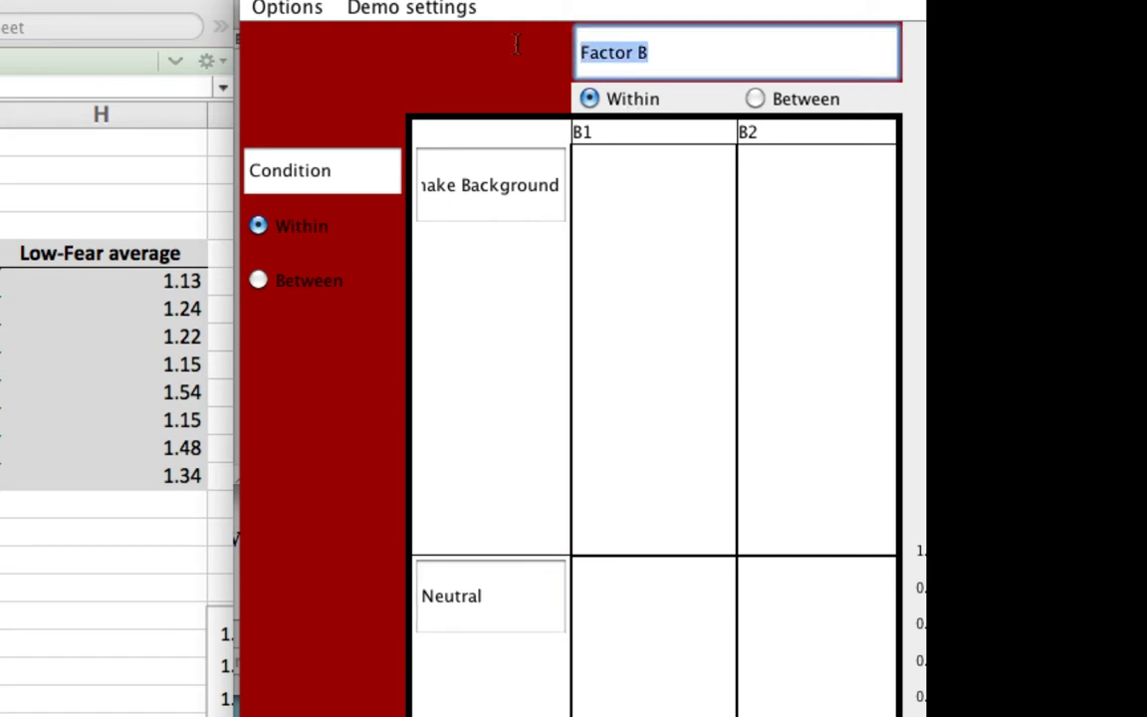
left_click(789, 101)
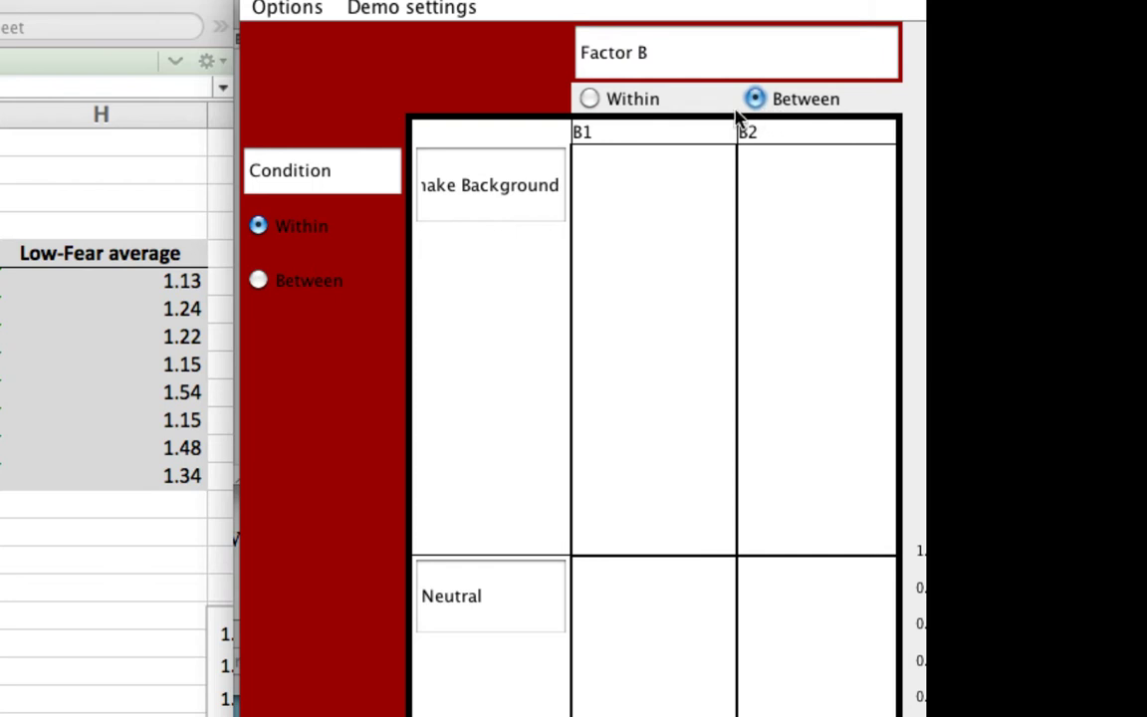
left_click_drag(671, 63, 514, 46)
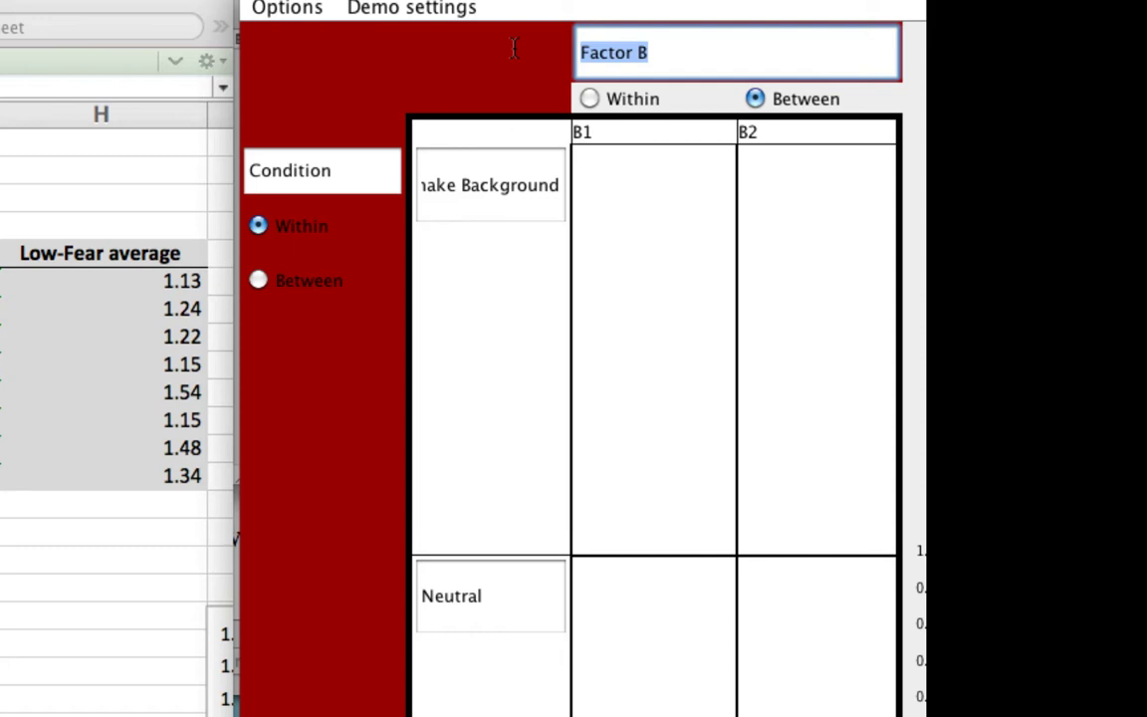
type("Fear")
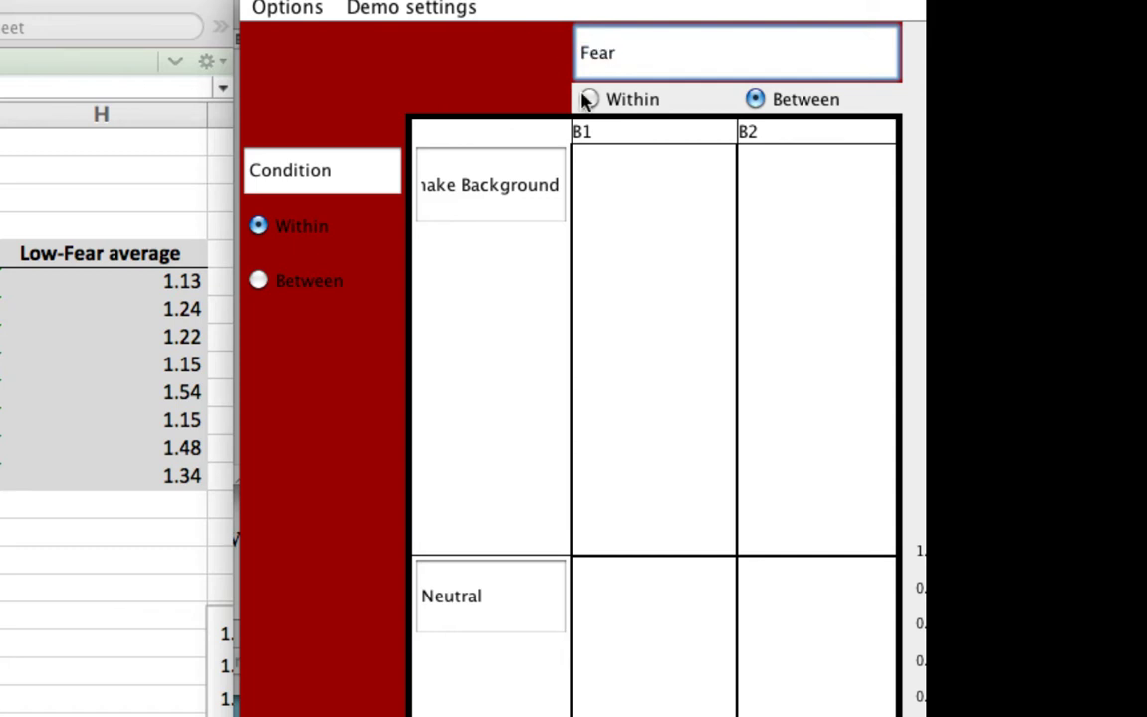
Name the two levels of the Fear factor High-Fear and Low-Fear
left_click_drag(627, 138, 564, 134)
type("High")
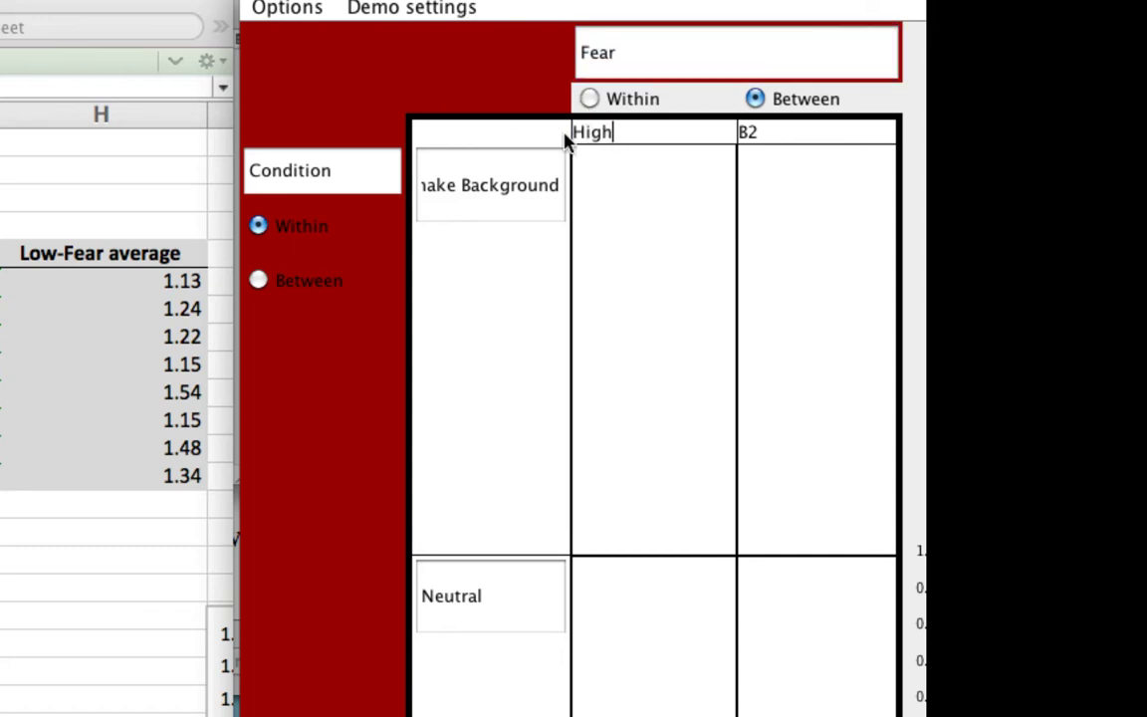
type("-S")
key("BackSpace")
type("Fear")
left_click_drag(795, 139, 673, 125)
type("Low-F")
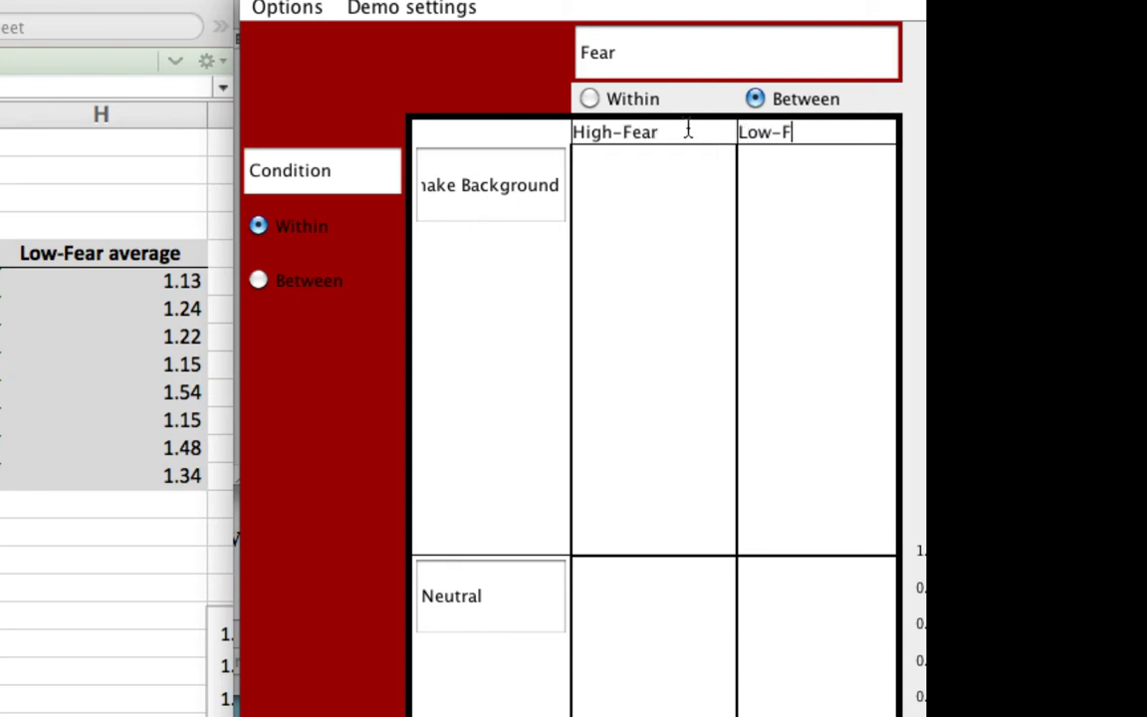
type("ear")
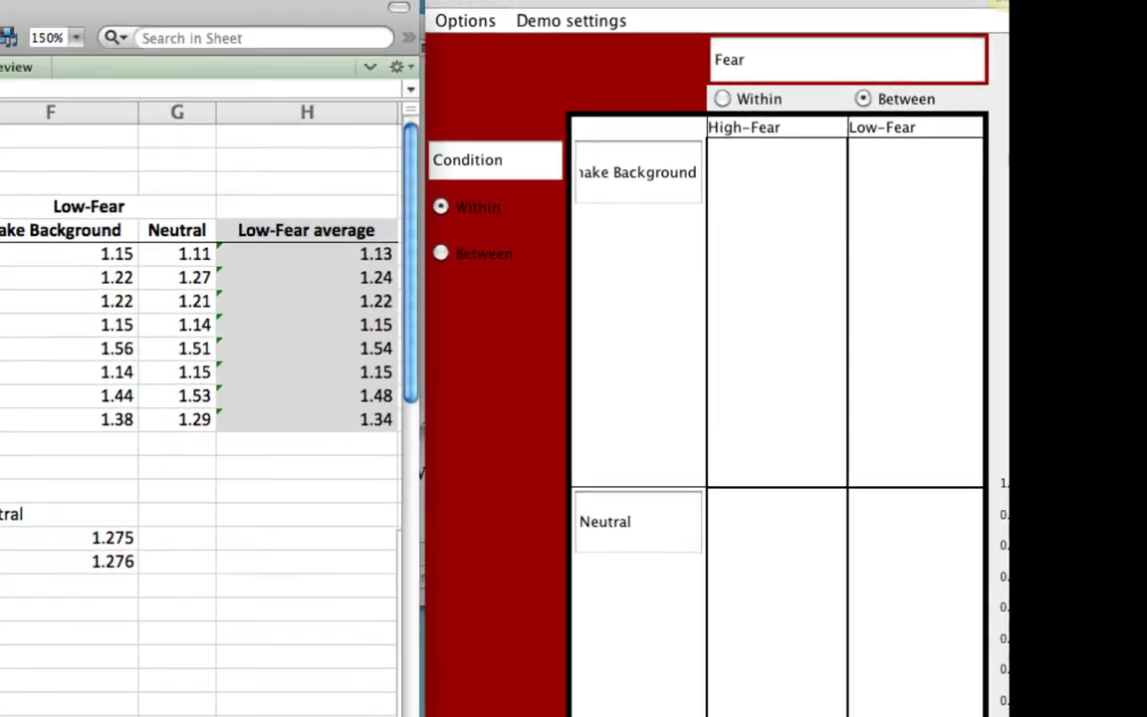
Copy the High-Fear Snake Background values D6:D13 from Excel into the matching High-Fear, Snake Background cell of the bootstrapping table
left_click_drag(220, 208, 243, 325)
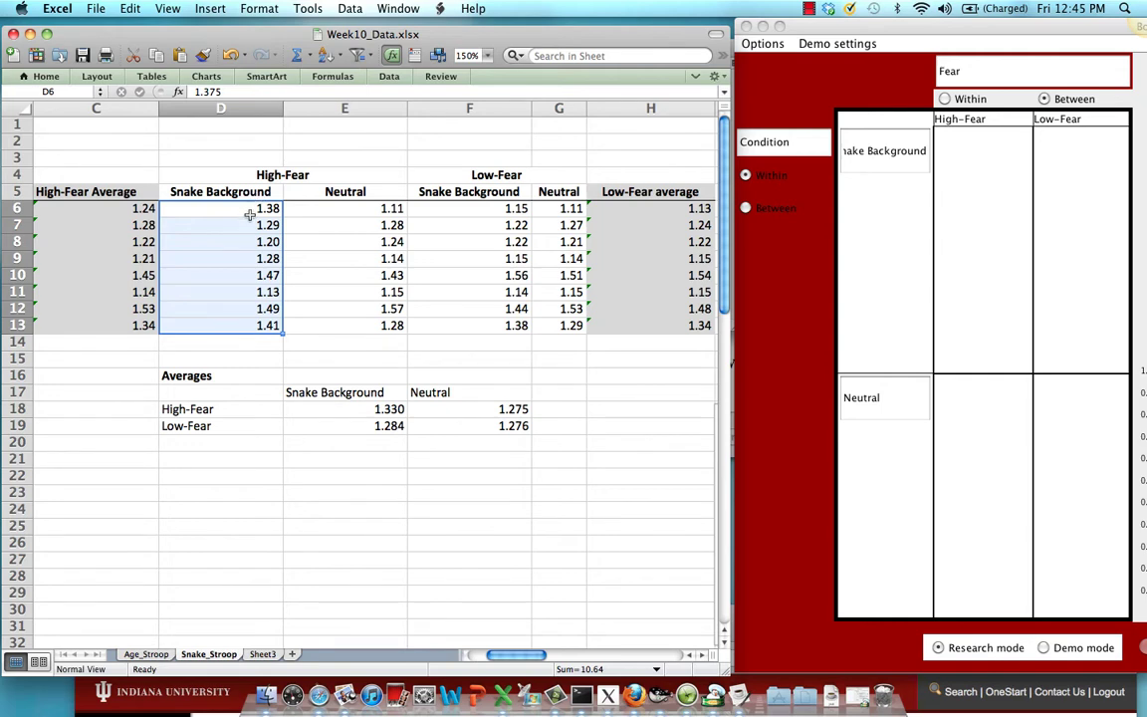
key("super+c")
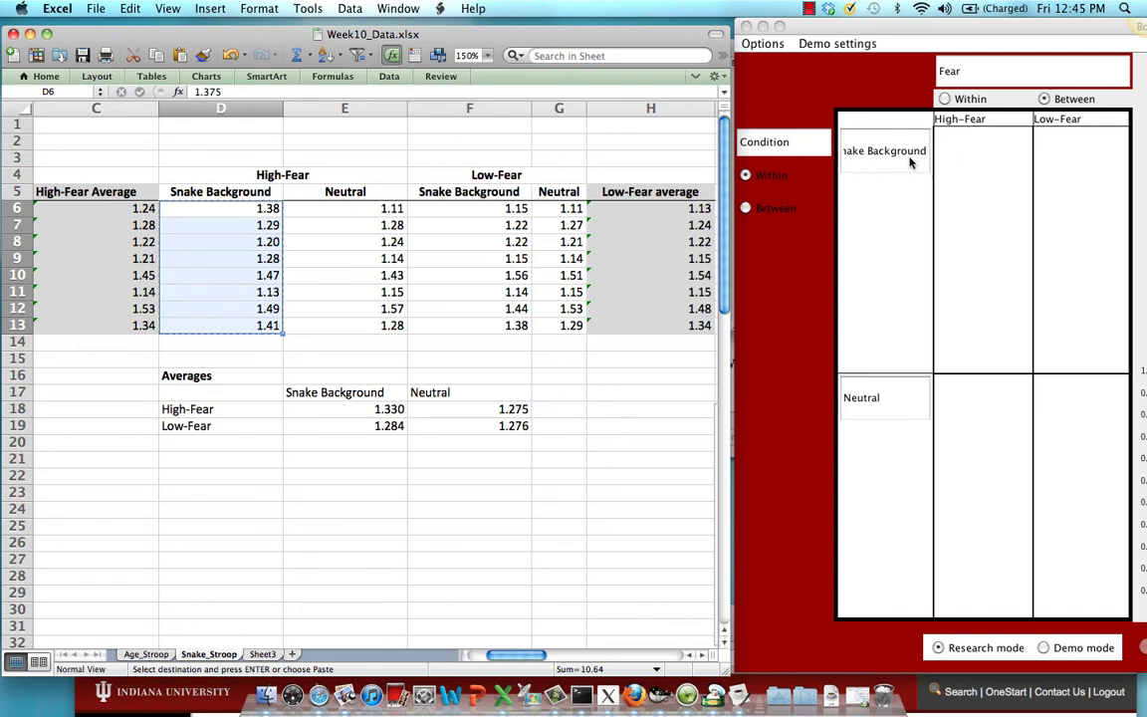
left_click(949, 159)
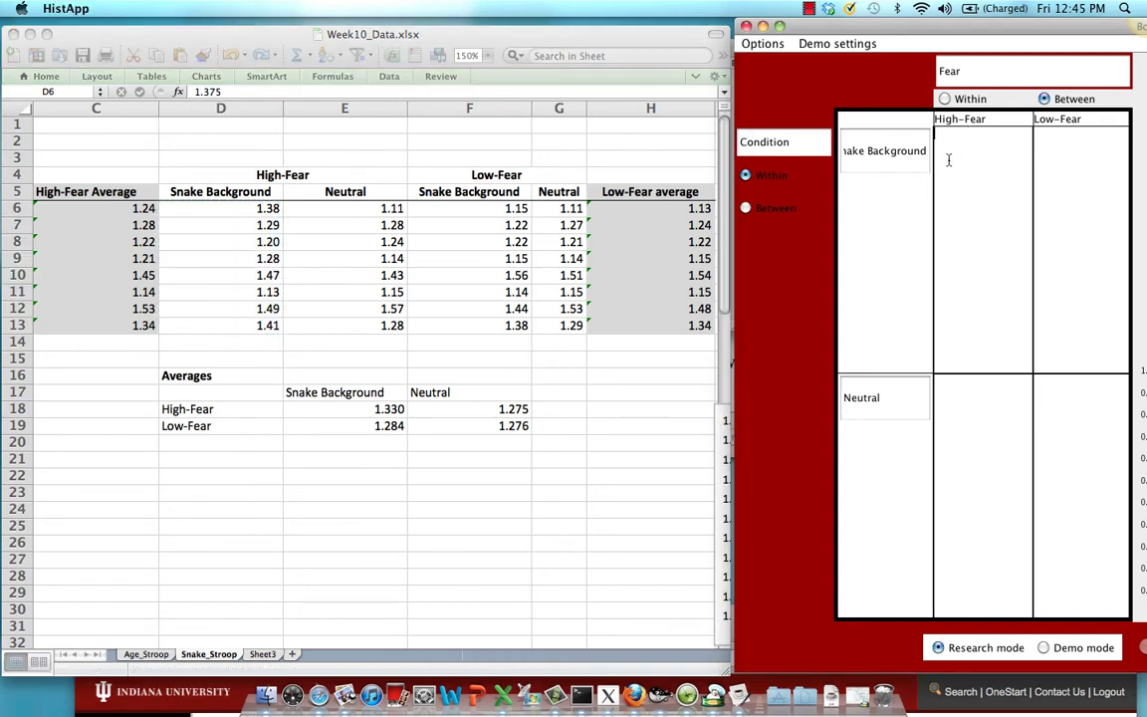
key("super+v")
Copy the High-Fear Neutral values E6:E13 from Excel into the High-Fear, Neutral cell of the bootstrapping table
left_click(332, 217)
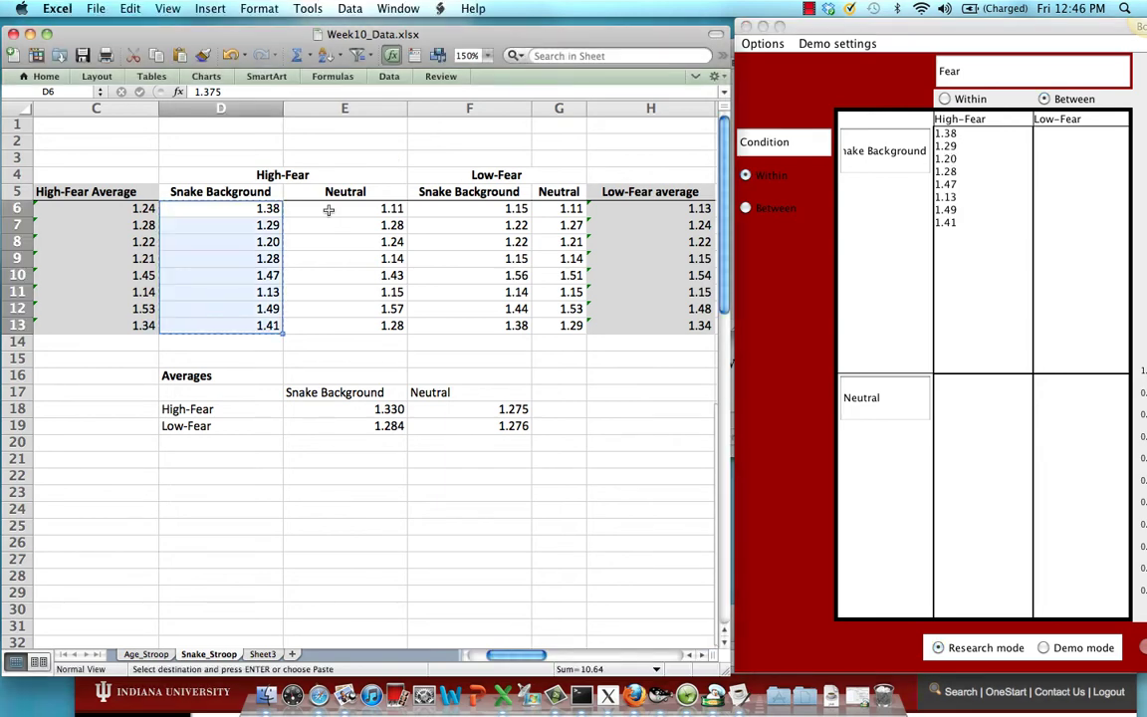
left_click_drag(325, 210, 329, 324)
key("super+c")
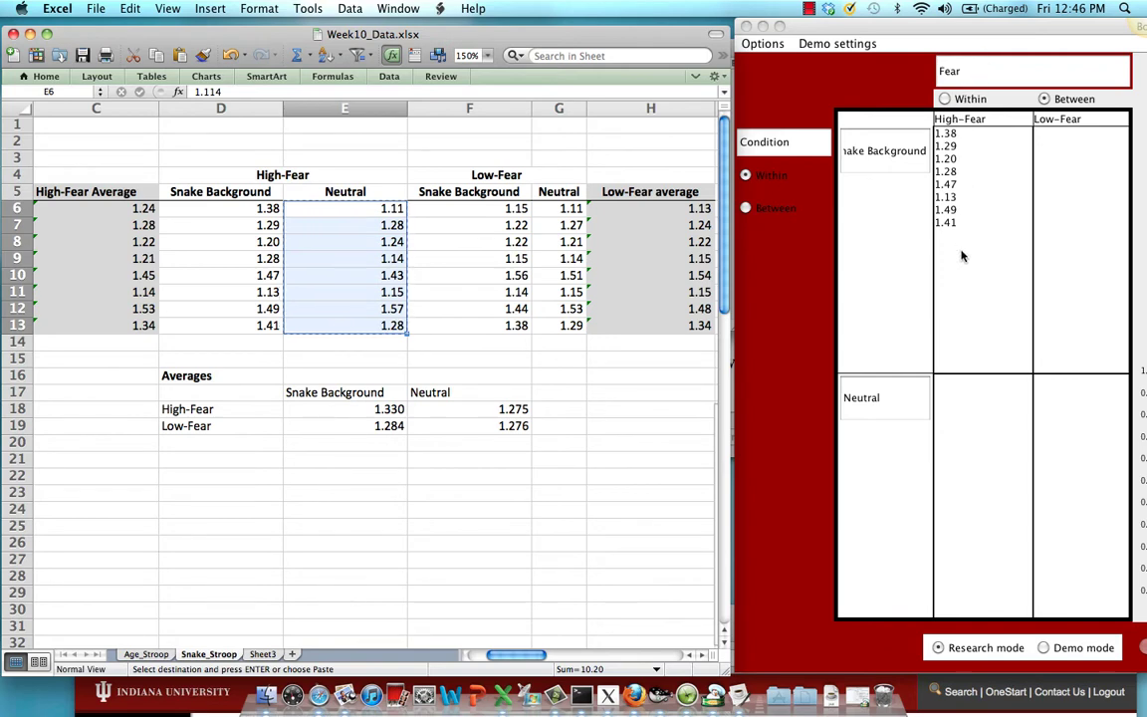
left_click(994, 450)
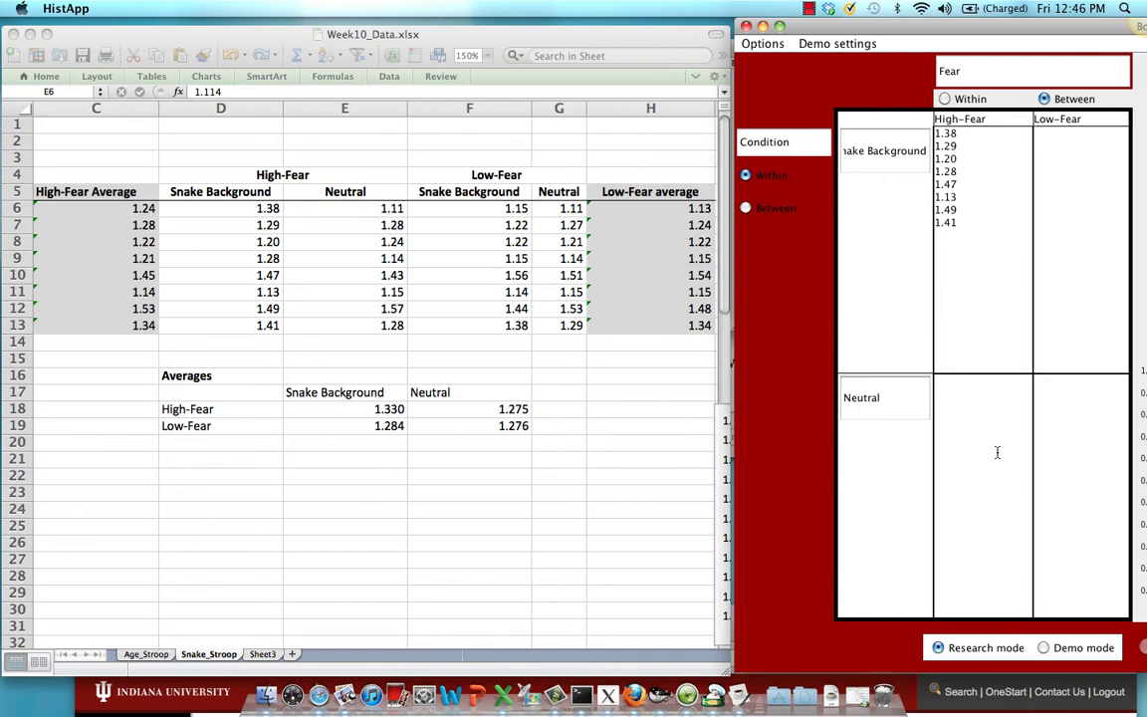
key("super+v")
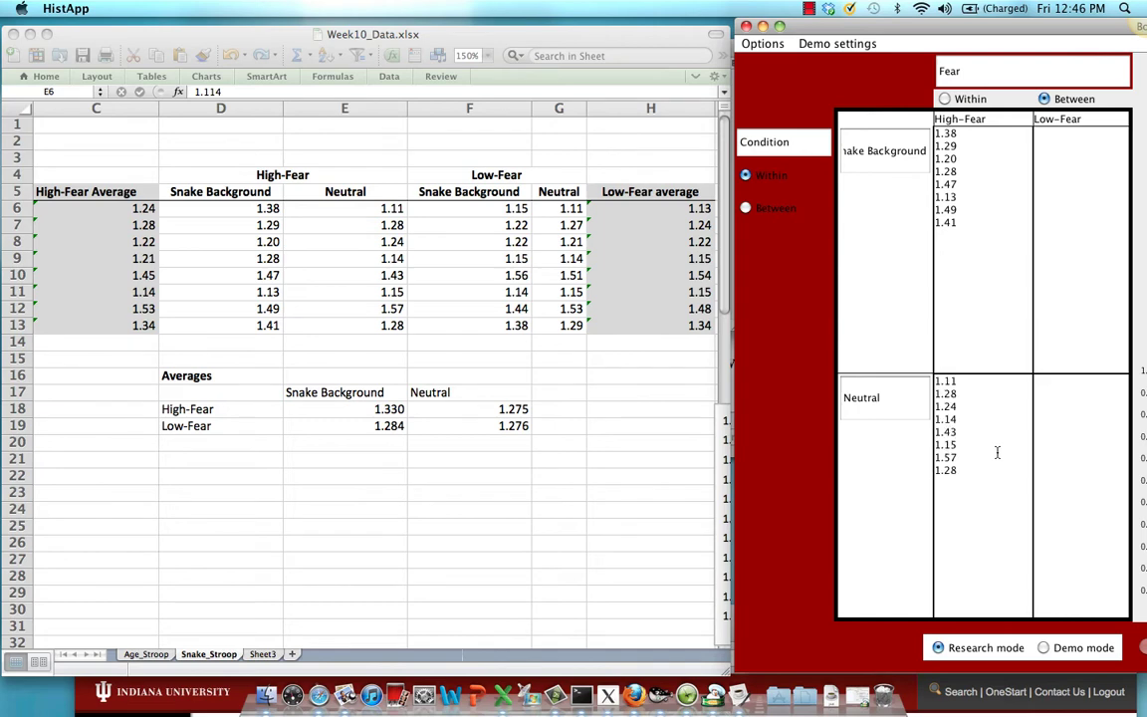
Copy the Low-Fear Snake Background values F6:F13 from Excel into the Low-Fear, Snake Background cell of the bootstrapping table
left_click(467, 218)
left_click(463, 212)
left_click_drag(464, 212, 463, 319)
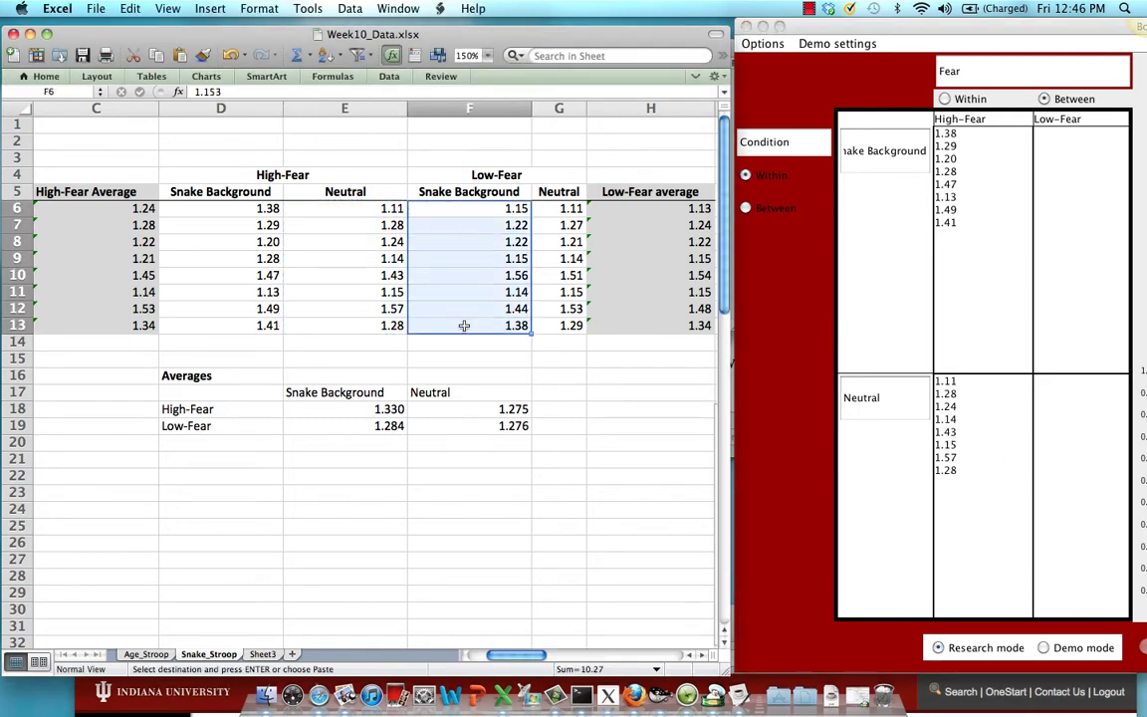
key("super+c")
left_click(1068, 149)
key("super+v")
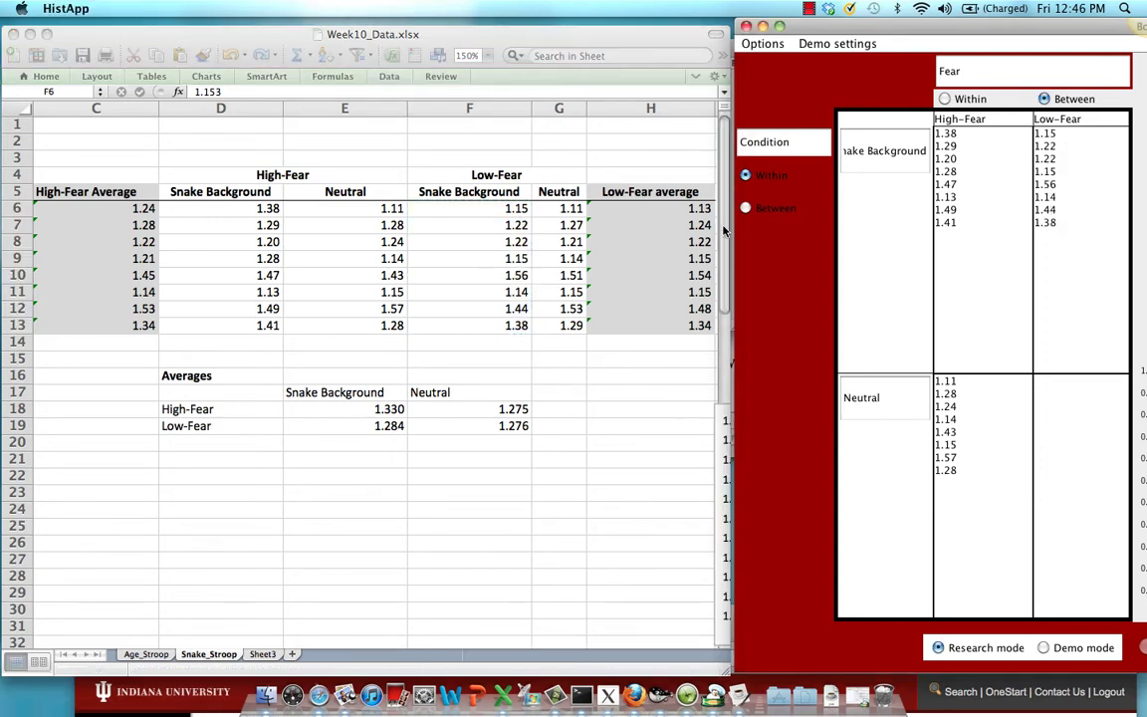
Copy the Low-Fear Neutral values G6:G13 from Excel into the Low-Fear, Neutral cell of the bootstrapping table
left_click(583, 223)
left_click_drag(575, 208, 568, 320)
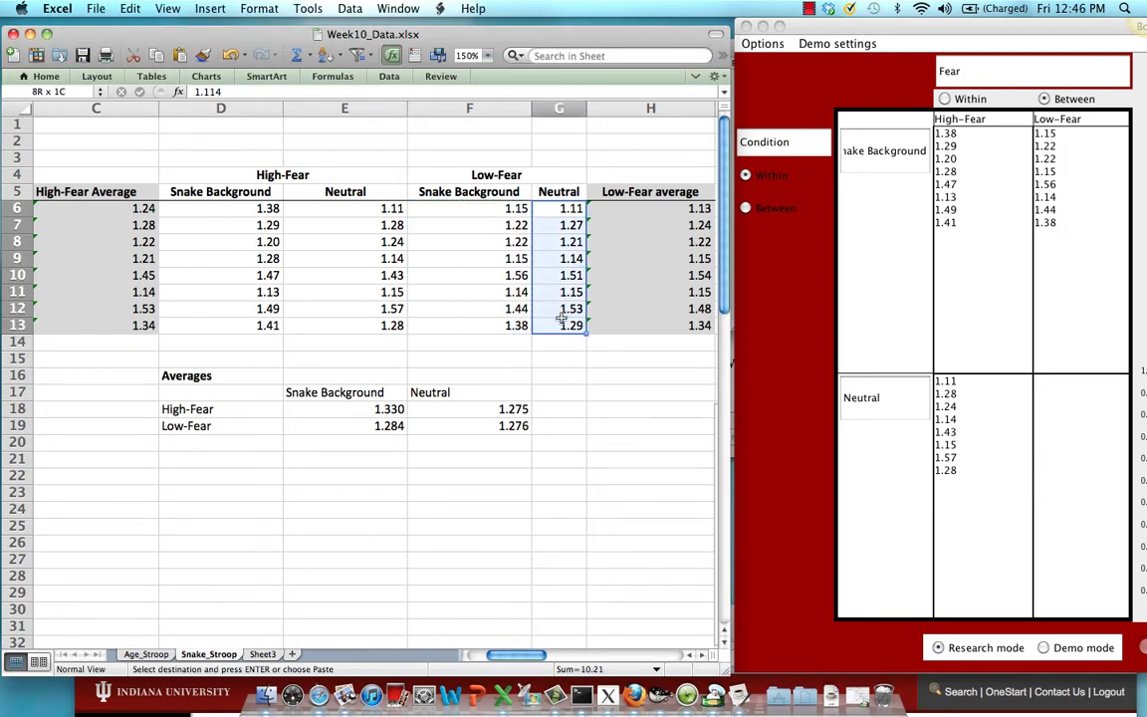
left_click(1065, 463)
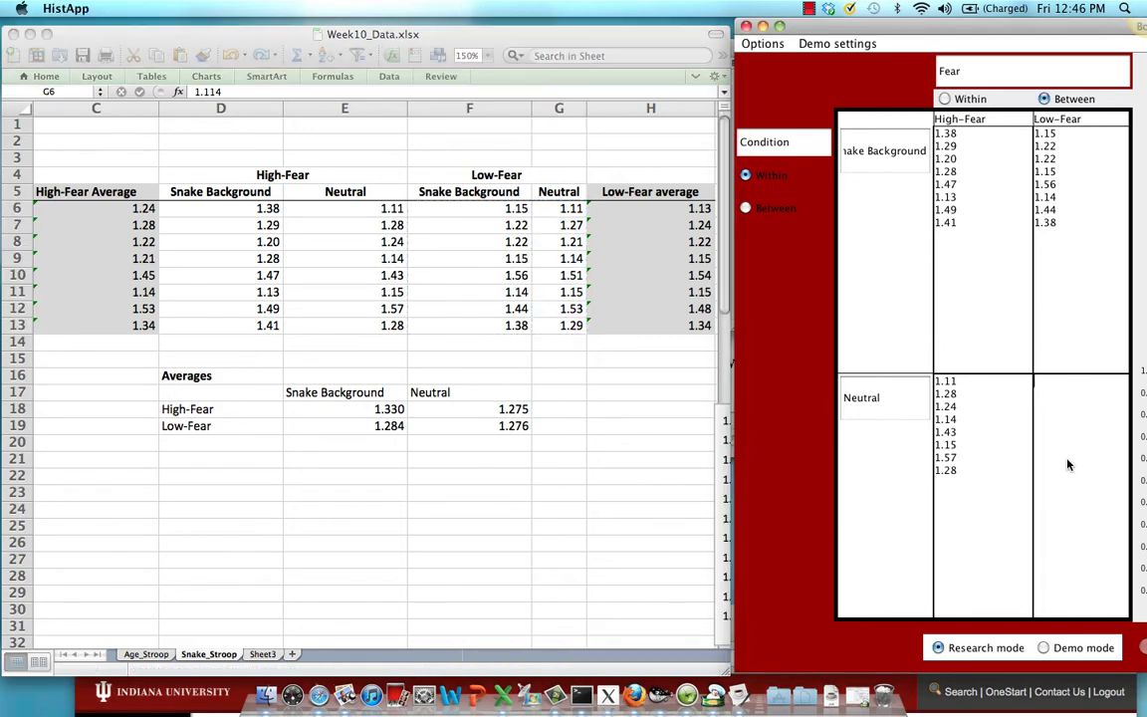
key("super+v")
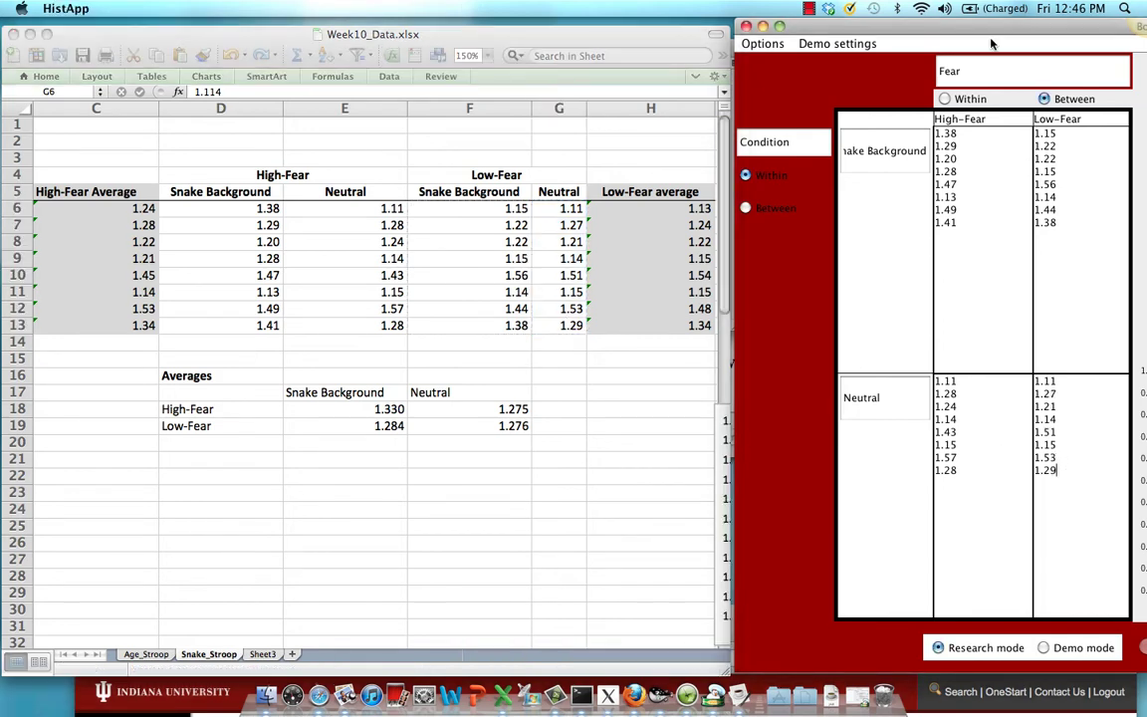
mouse_move(987, 30)
left_mouse_down()
mouse_move(480, 47)
mouse_move(993, 37)
left_mouse_up()
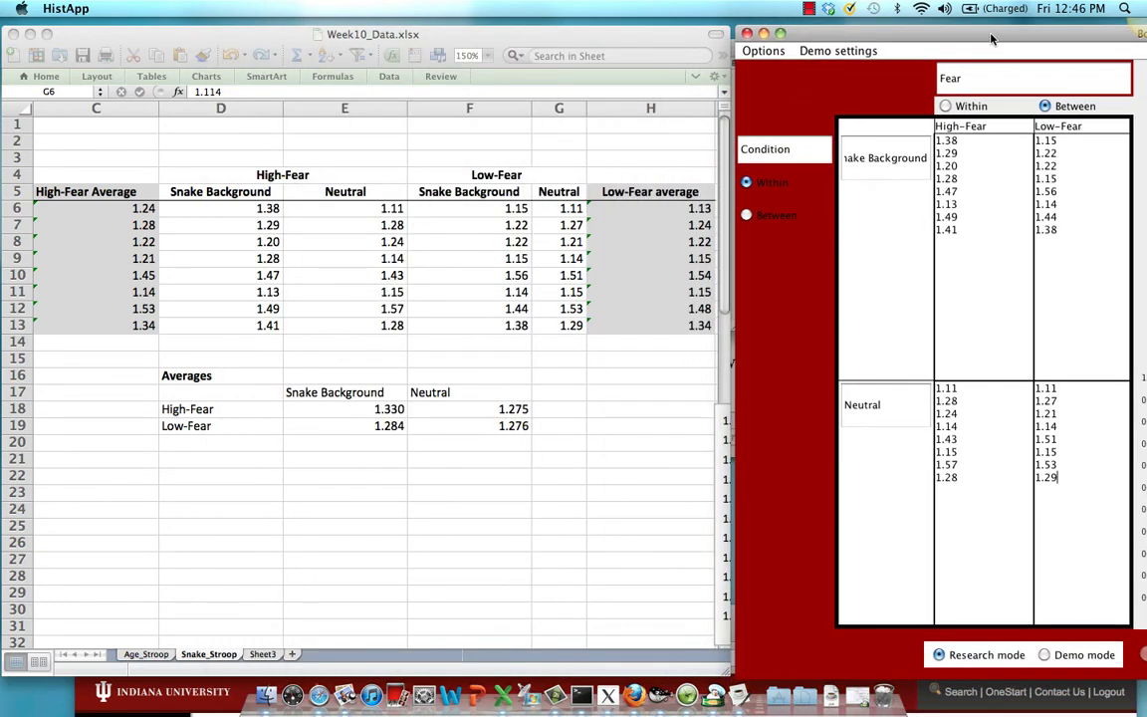
Switch to Excel and insert a plain Line chart from the averages table in D17:F19
left_click(533, 428)
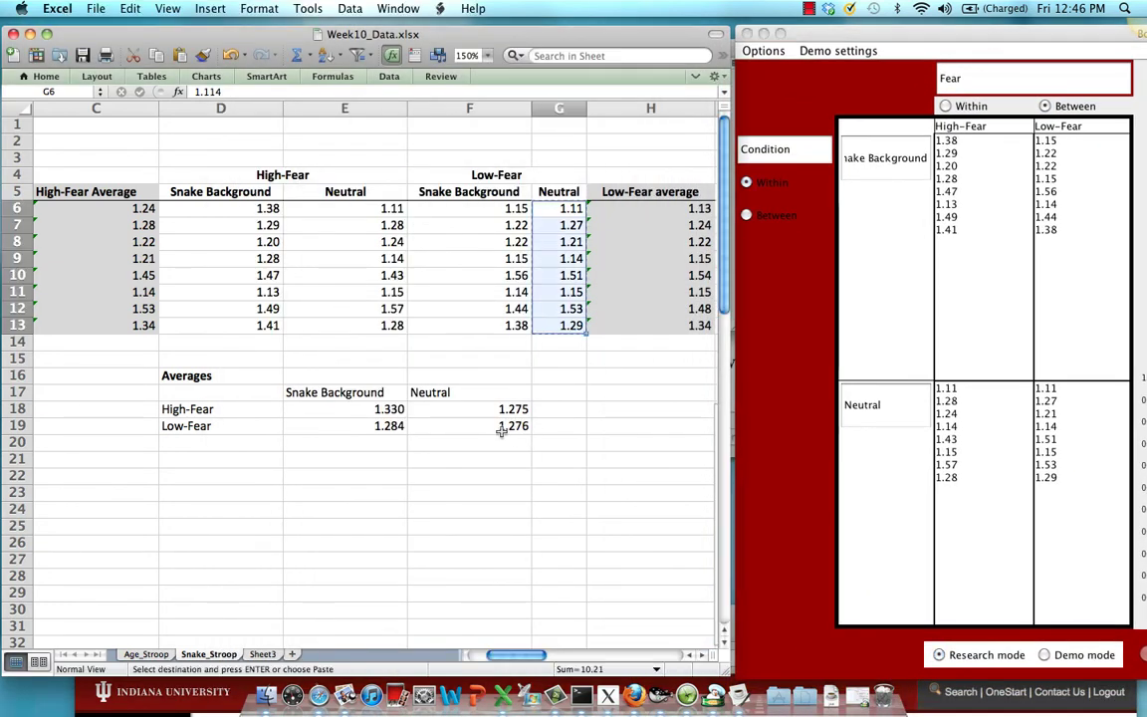
left_click(203, 391)
left_click_drag(203, 391, 474, 430)
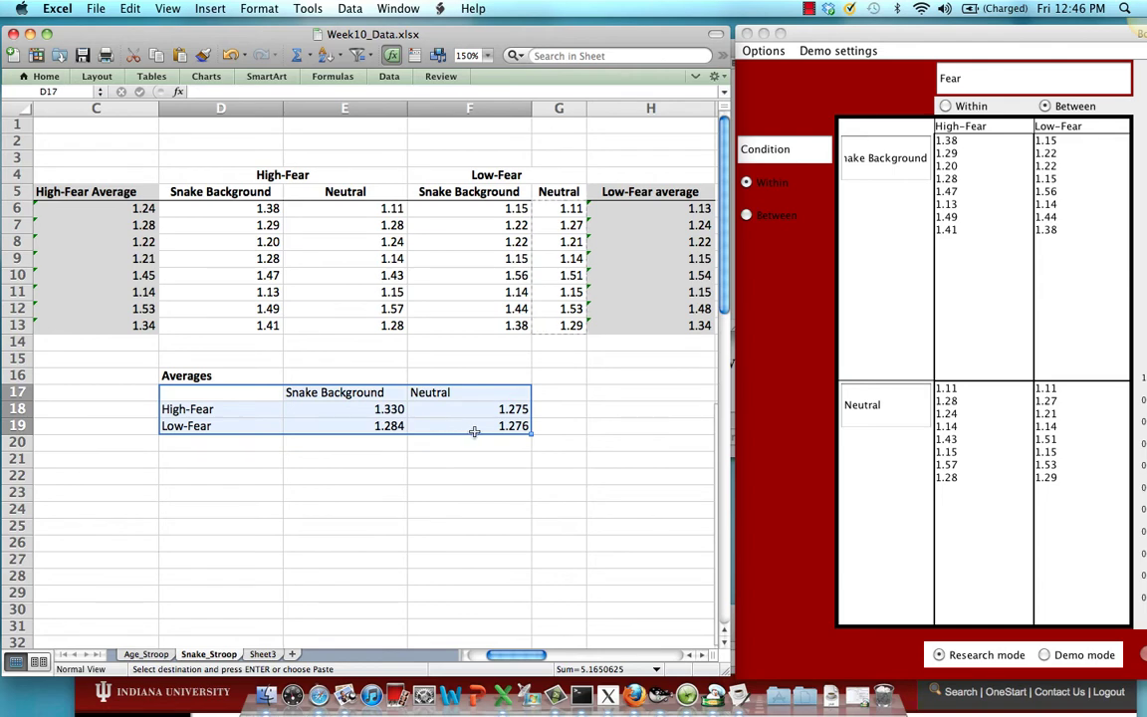
left_click(131, 8)
left_click(133, 7)
left_click(207, 8)
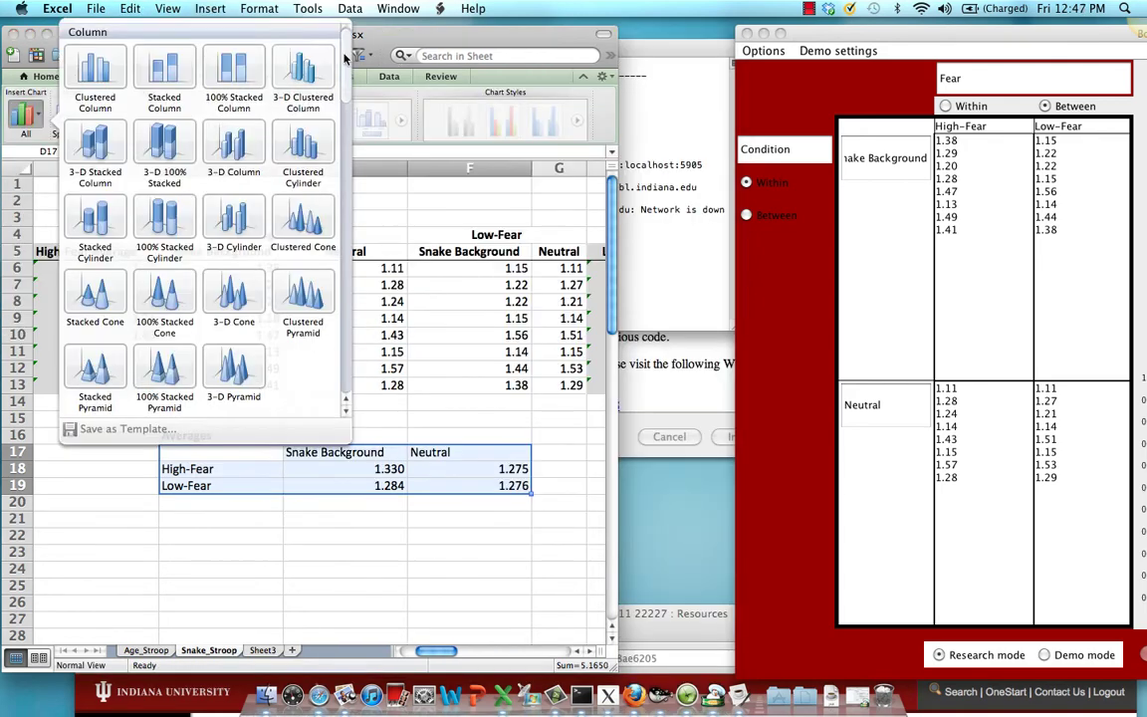
scroll(342, 124, "down", 5)
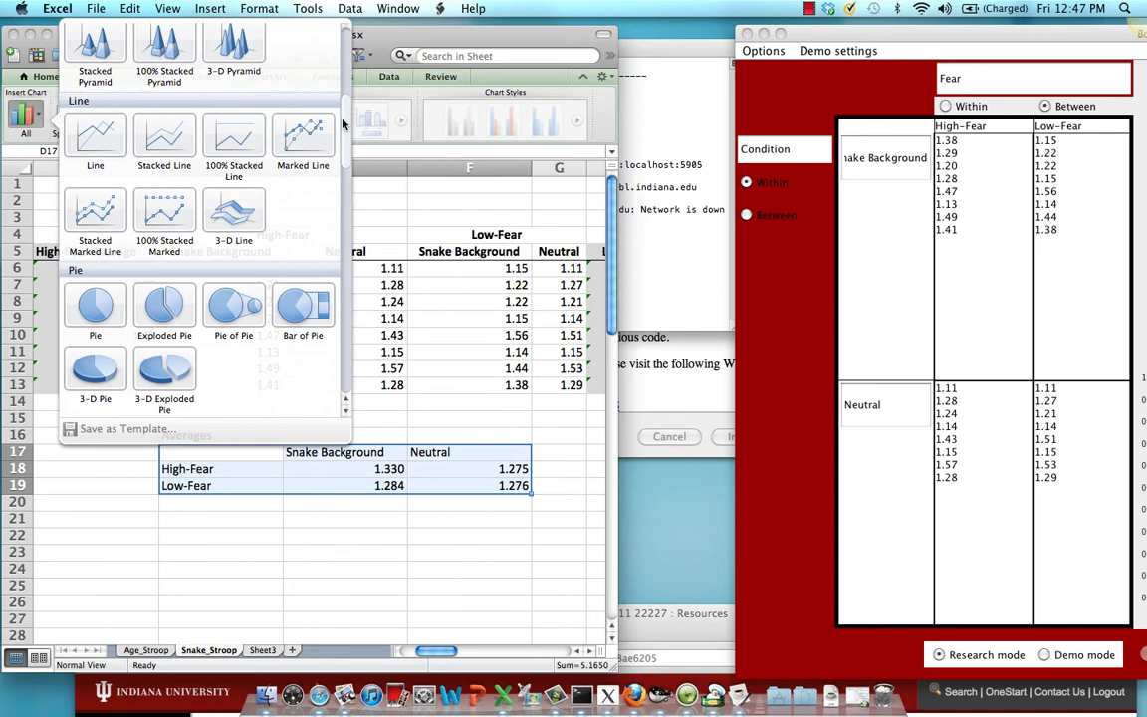
left_click(94, 134)
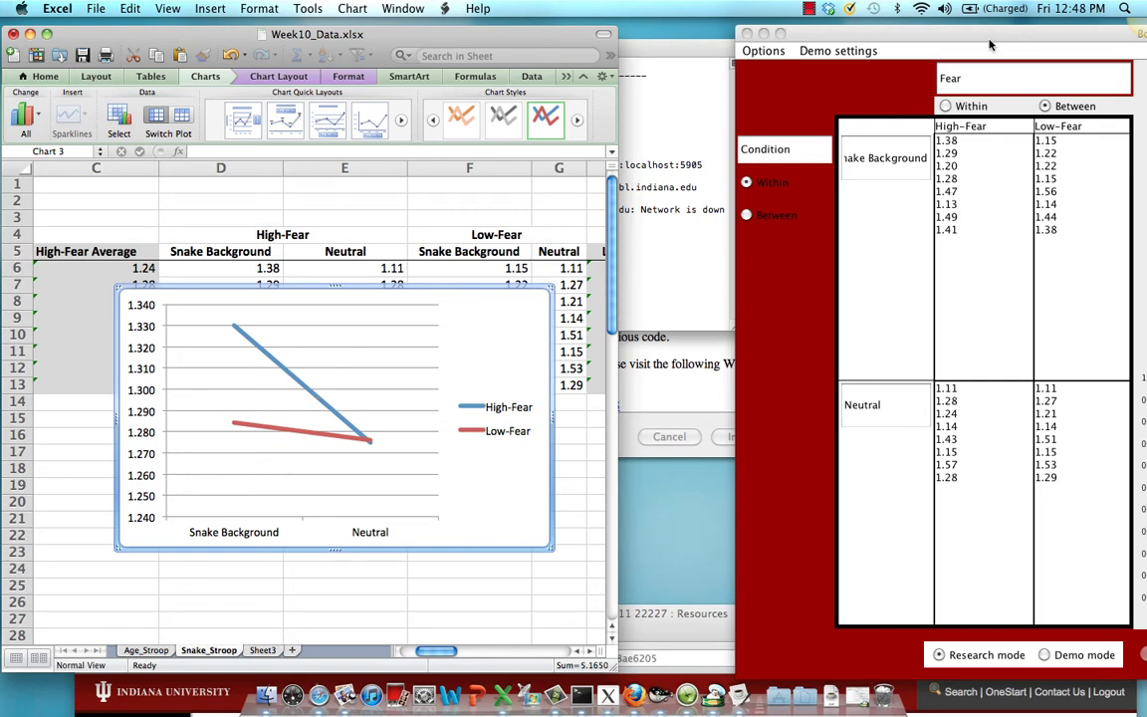
Bring the whole Bootstrapping window into view and plot the entered data
left_click_drag(988, 45, 345, 40)
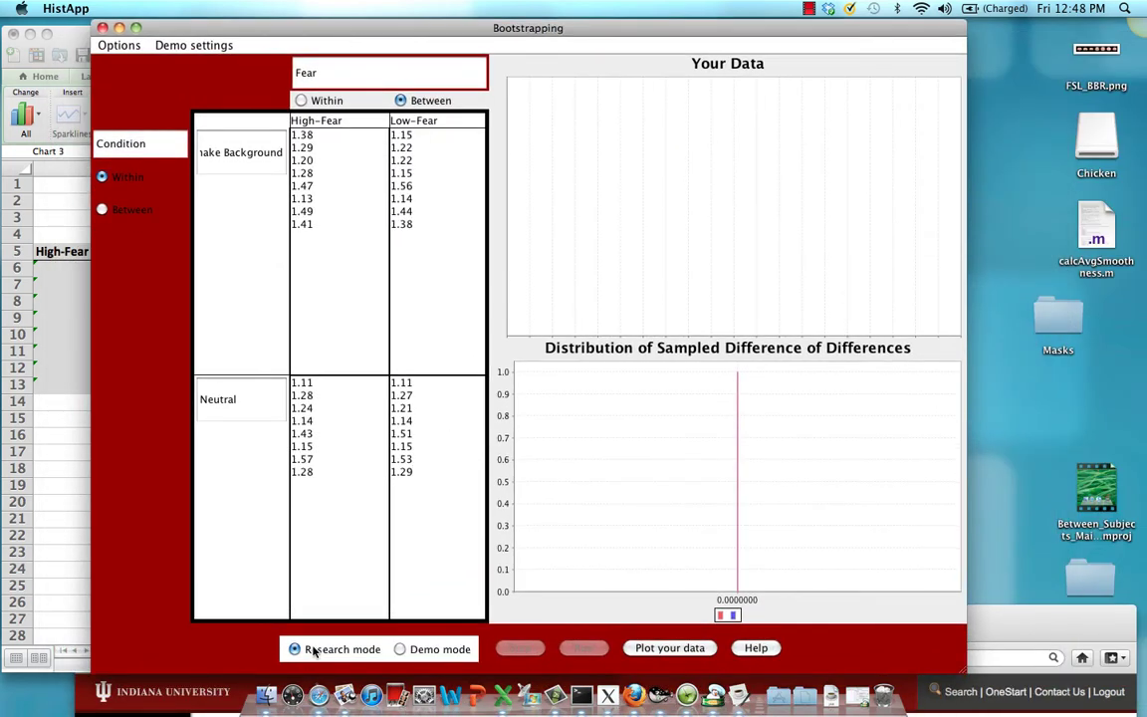
left_click(675, 652)
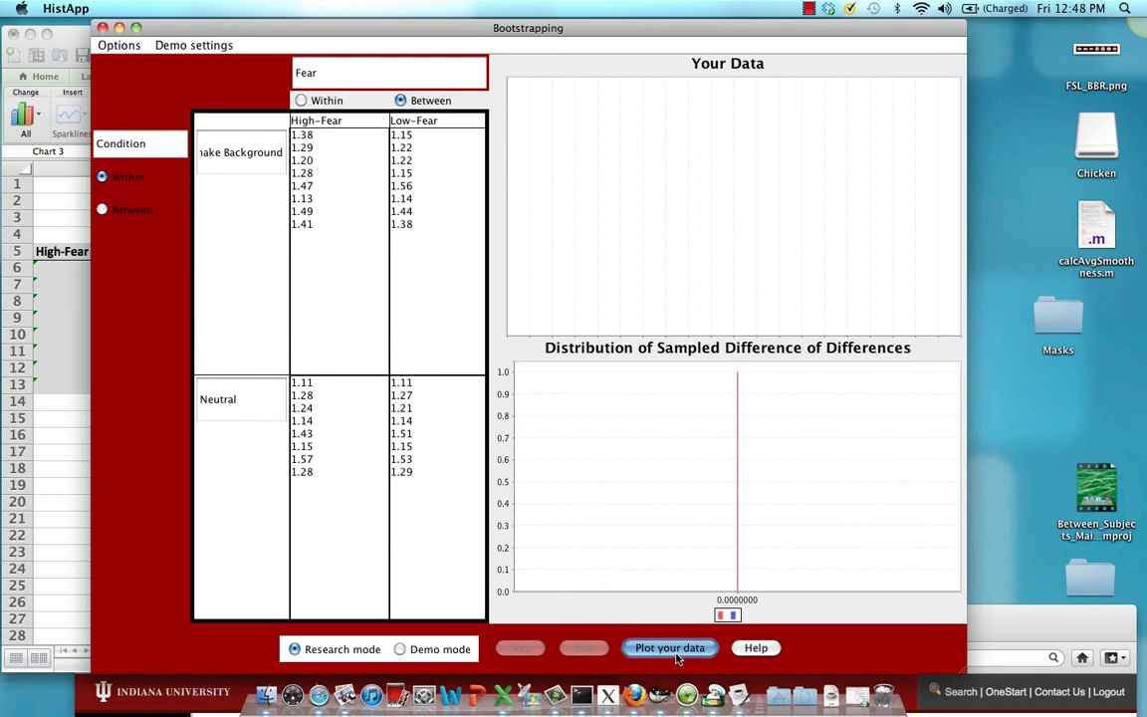